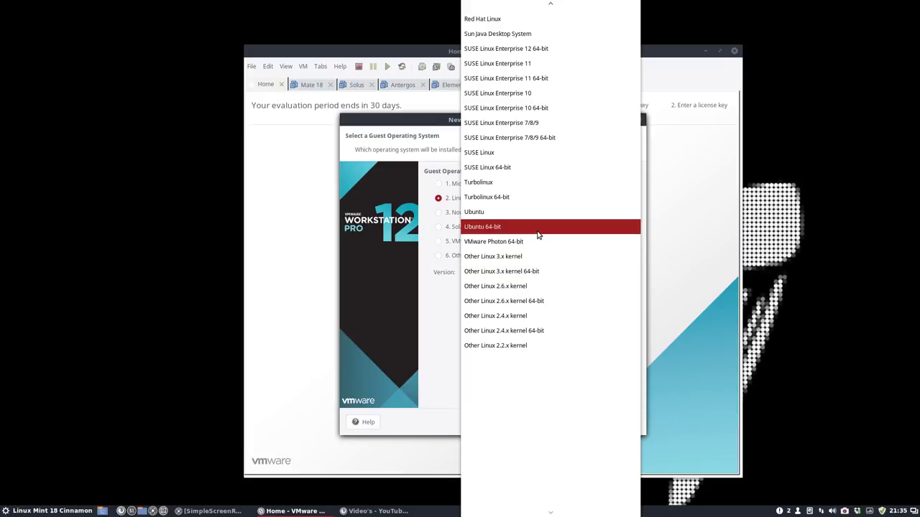
# Create an Ubuntu 64-bit VM named 'Ubuntu 64-bit FROM USB' with the default 20 GB disk.
pyautogui.click(614, 427)
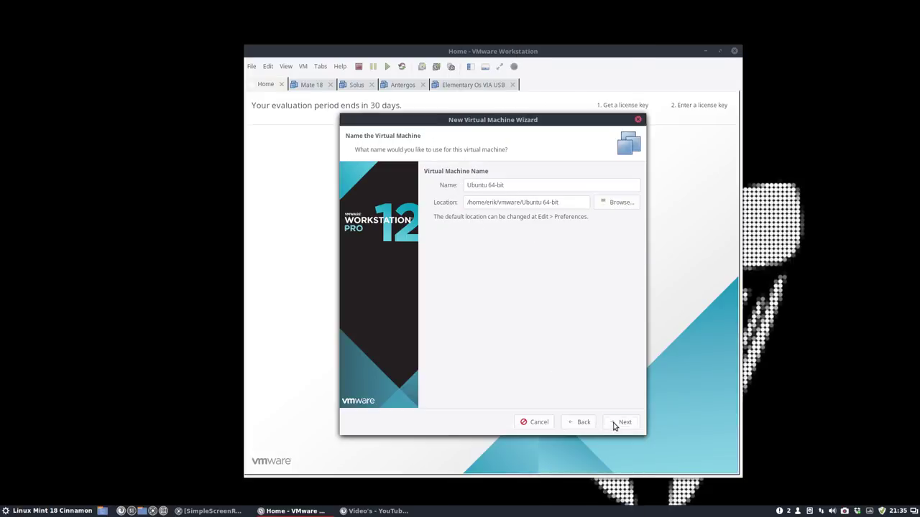
pyautogui.click(513, 185)
pyautogui.write('FROM USB')
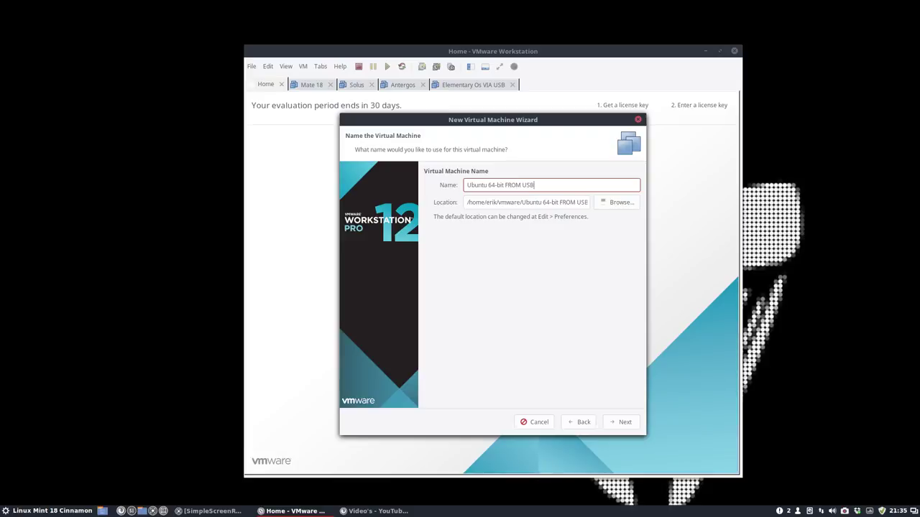
pyautogui.click(630, 428)
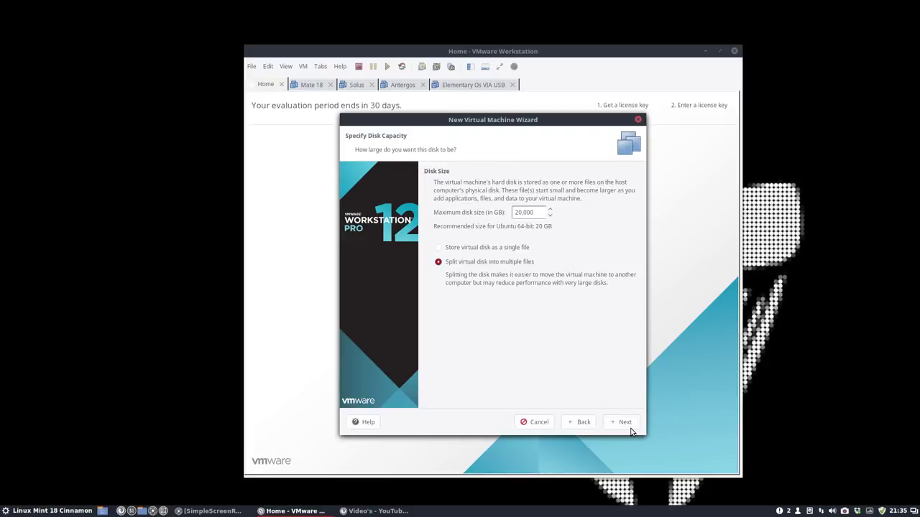
pyautogui.click(614, 424)
pyautogui.click(484, 312)
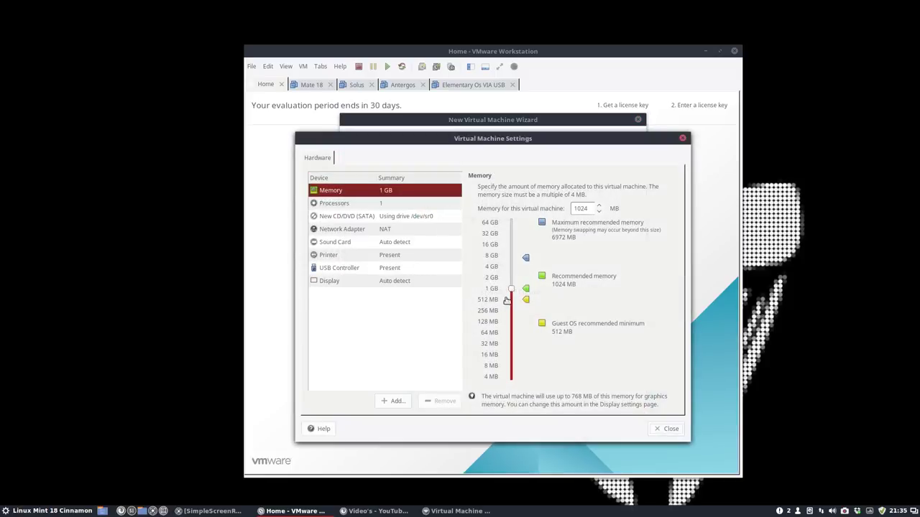
# Give the VM 4000 MB of memory and 4 cores per processor.
pyautogui.doubleClick(580, 209)
pyautogui.press('BackSpace')
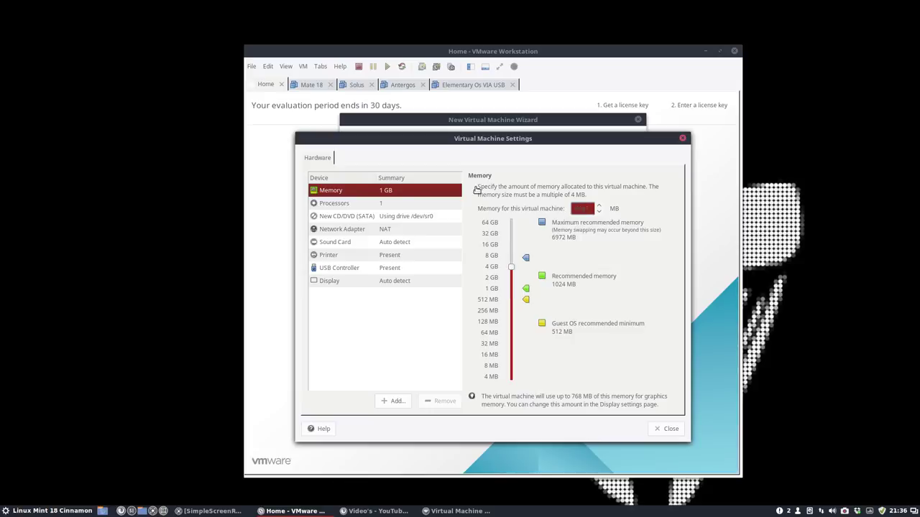
pyautogui.click(383, 205)
pyautogui.click(587, 209)
pyautogui.click(589, 209)
pyautogui.click(590, 213)
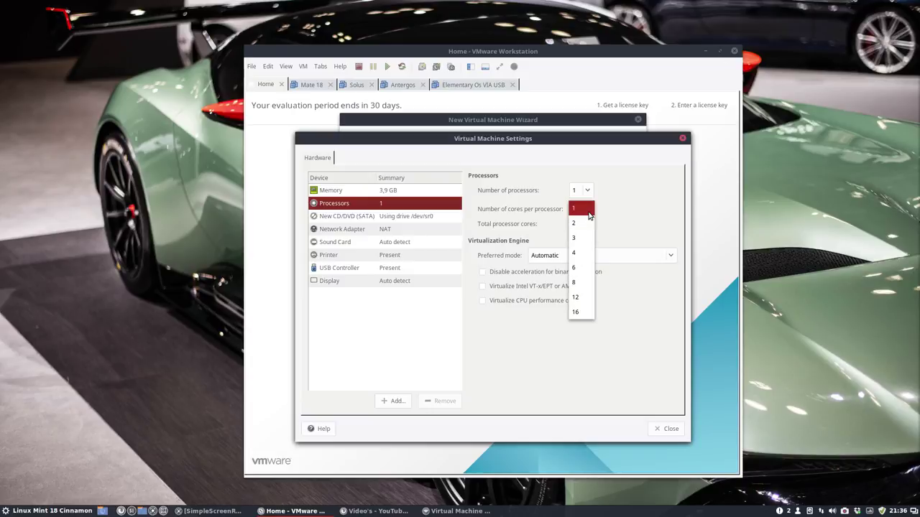
pyautogui.click(580, 253)
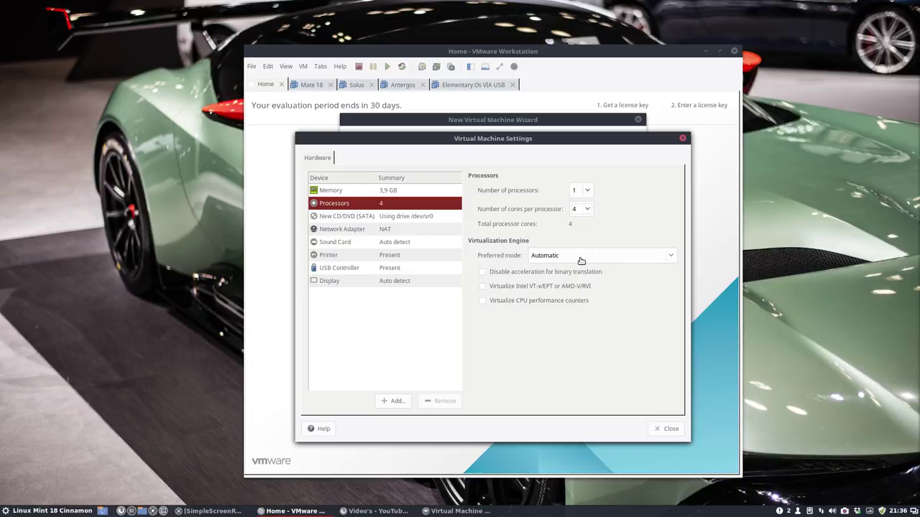
# Set USB compatibility to USB 2.0 with all input devices shown, then finish creating the VM.
pyautogui.click(352, 271)
pyautogui.click(513, 223)
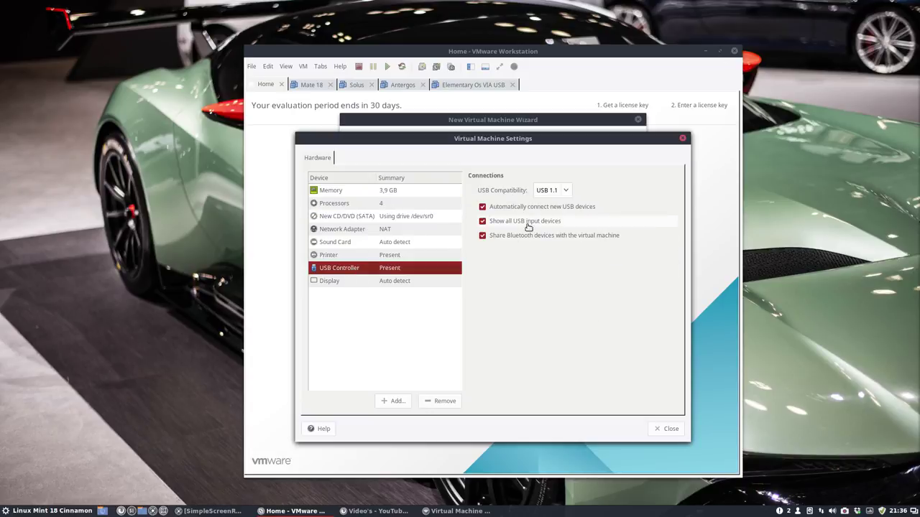
pyautogui.click(567, 191)
pyautogui.click(554, 206)
pyautogui.click(665, 430)
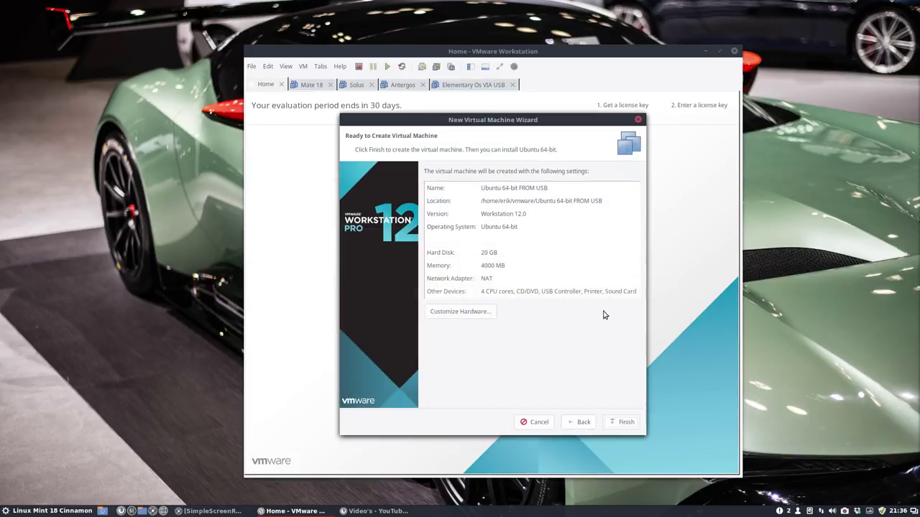
pyautogui.click(625, 422)
pyautogui.click(625, 423)
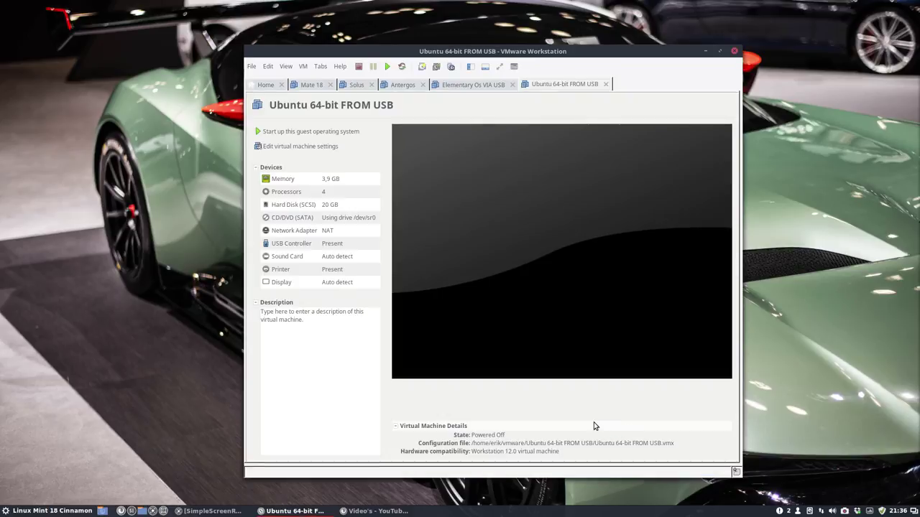
# Enable 'Boot with EFI instead of BIOS' in the VM's Advanced options and save.
pyautogui.click(320, 148)
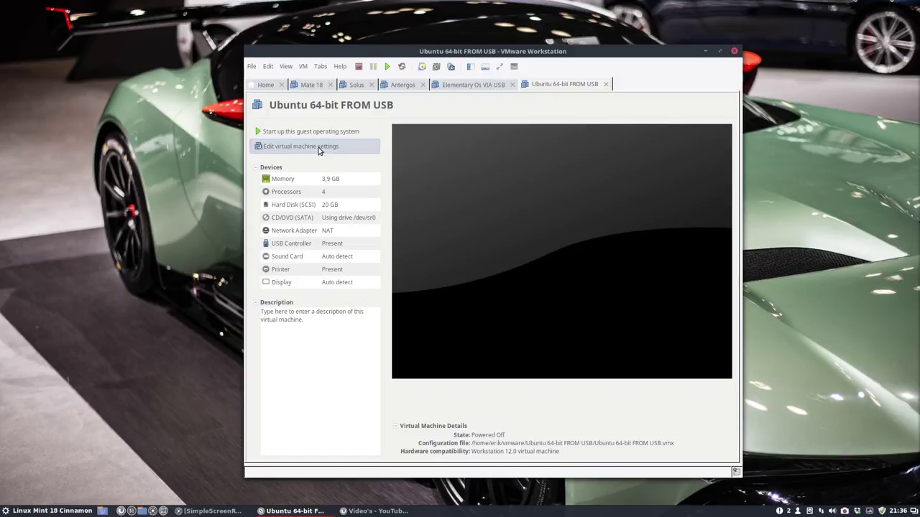
pyautogui.click(351, 135)
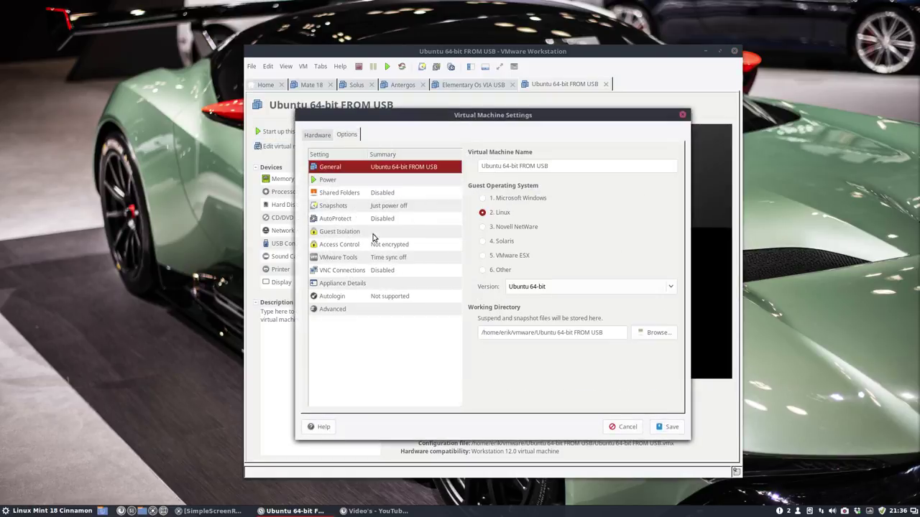
pyautogui.click(357, 314)
pyautogui.click(496, 227)
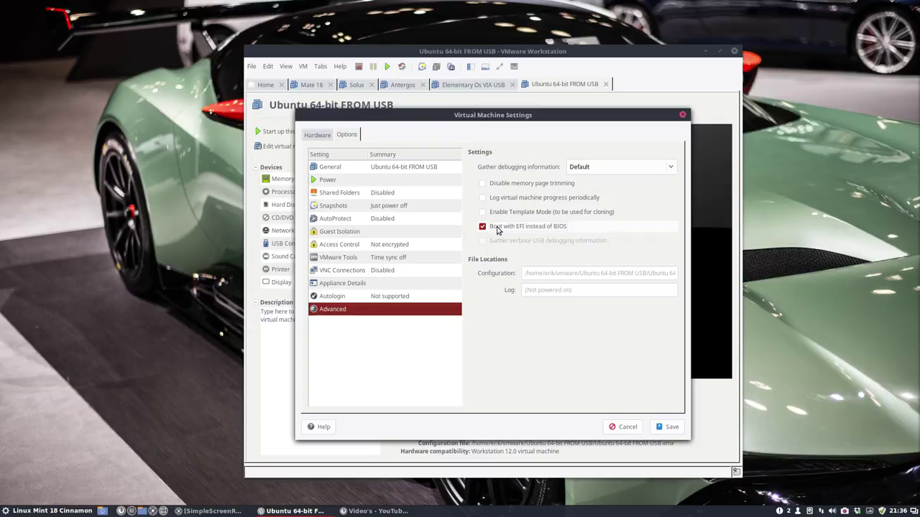
pyautogui.click(664, 426)
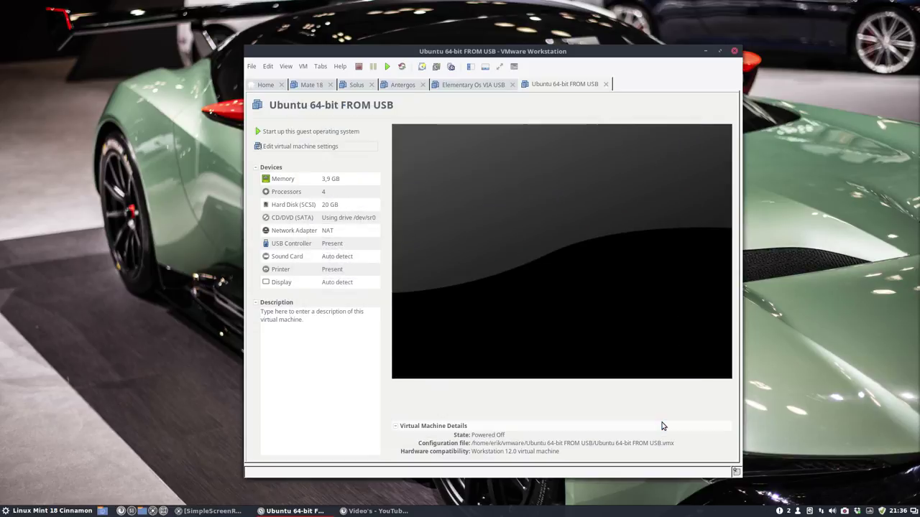
# Start up the guest and dismiss the 3D and graphics acceleration notices.
pyautogui.rightClick(579, 83)
pyautogui.moveTo(629, 103)
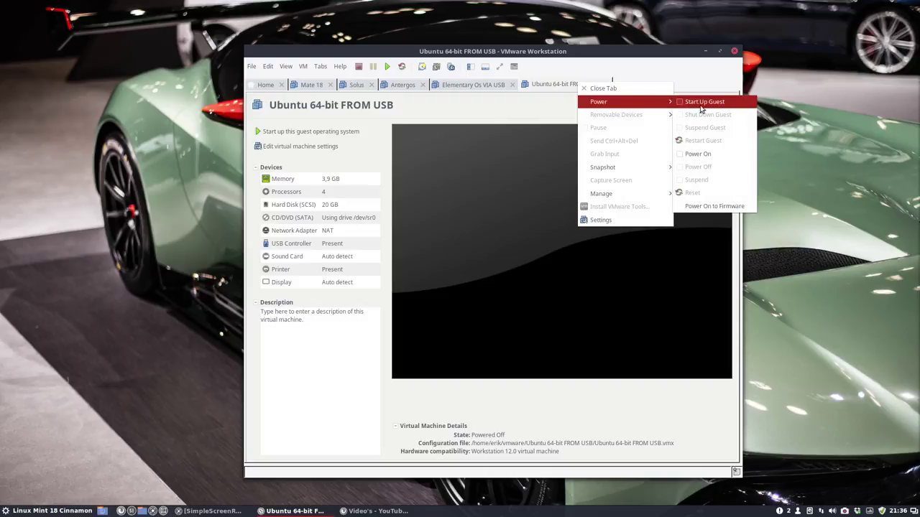
pyautogui.click(707, 218)
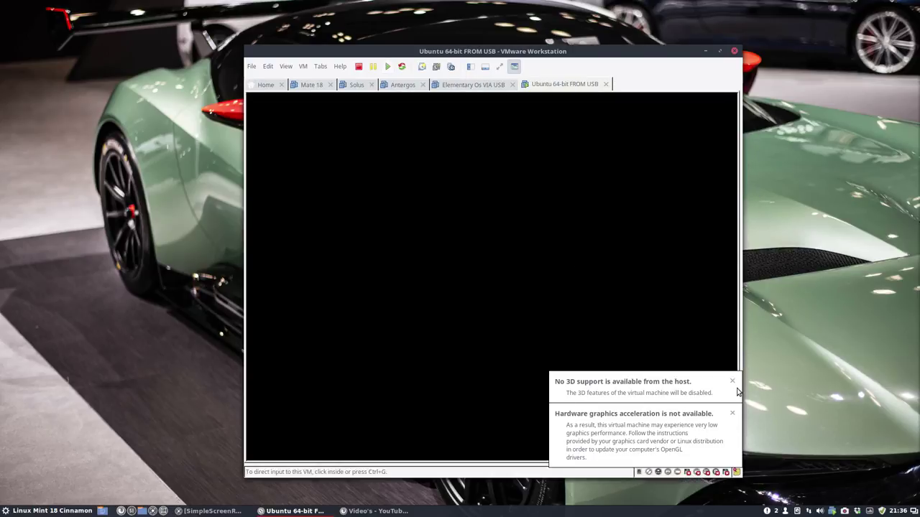
pyautogui.click(732, 381)
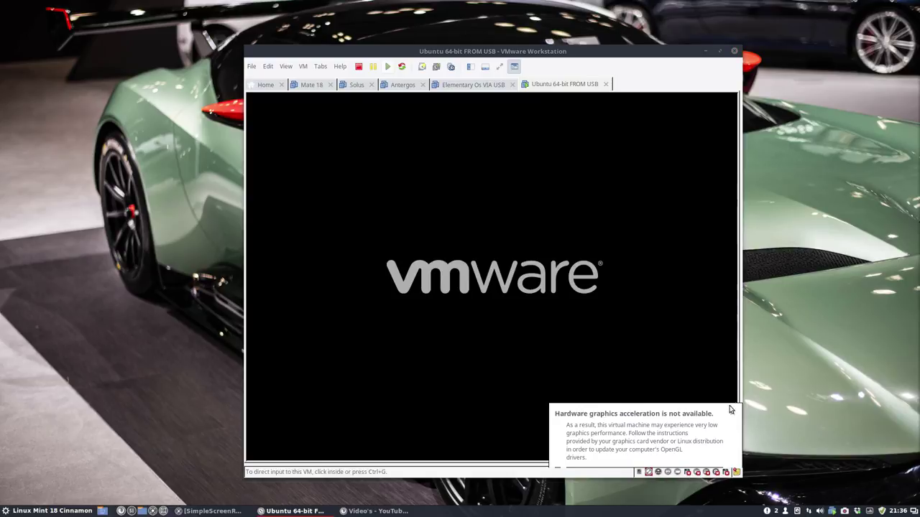
pyautogui.click(731, 407)
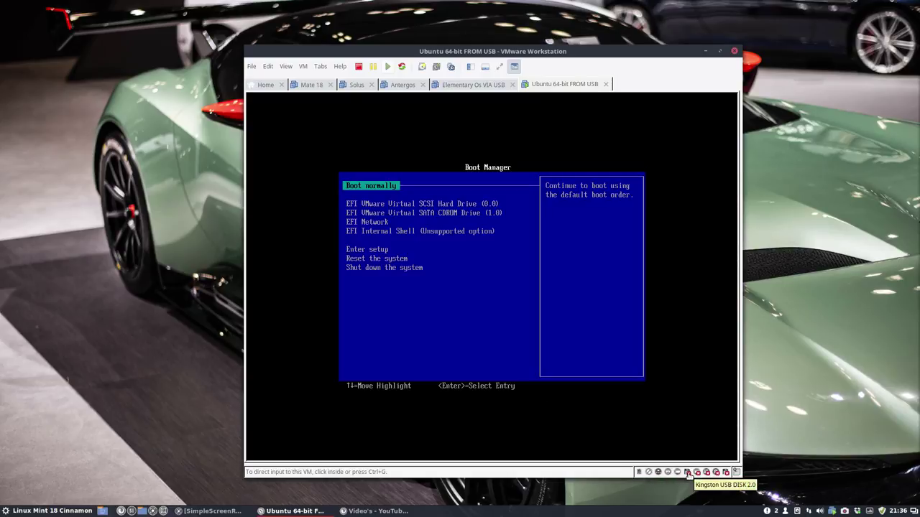
# Connect the Kingston USB disk to the VM, then power it off.
pyautogui.rightClick(687, 474)
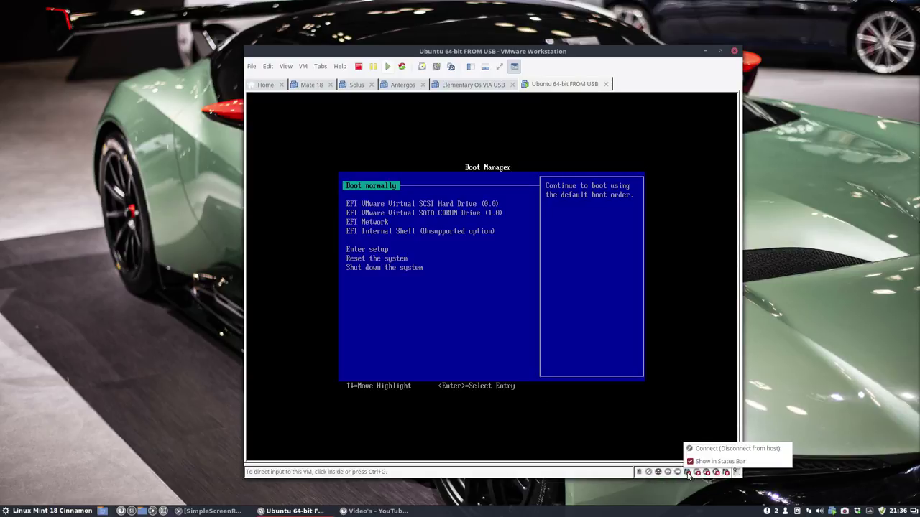
pyautogui.click(696, 449)
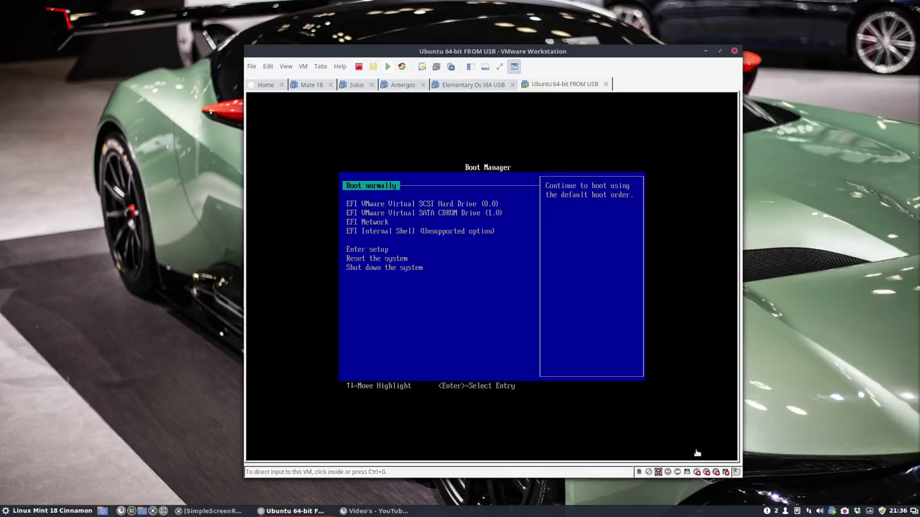
pyautogui.click(357, 67)
# Power the VM on to firmware and boot it from the EFI USB Device.
pyautogui.rightClick(567, 85)
pyautogui.moveTo(610, 105)
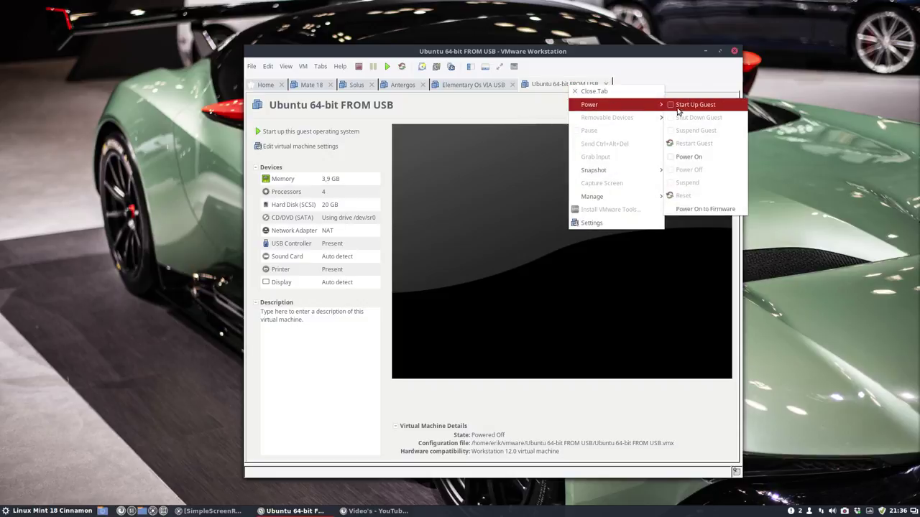
pyautogui.click(699, 209)
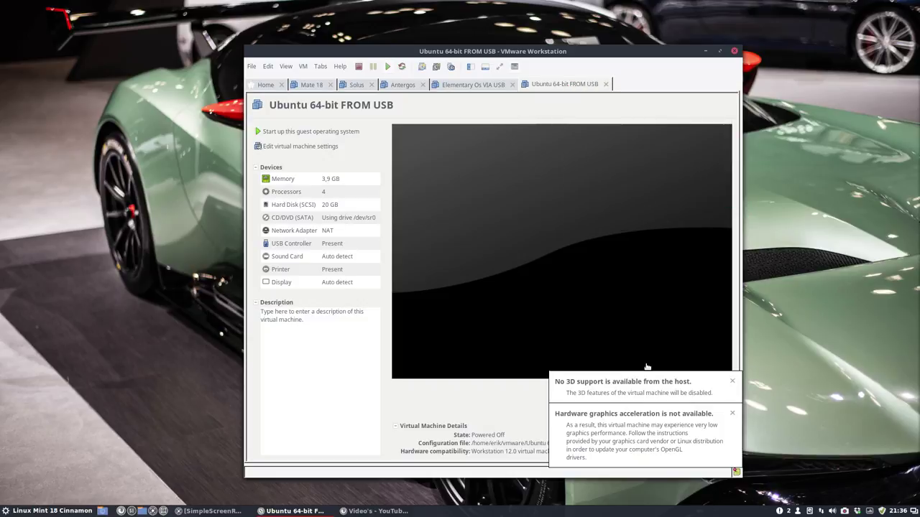
pyautogui.click(732, 385)
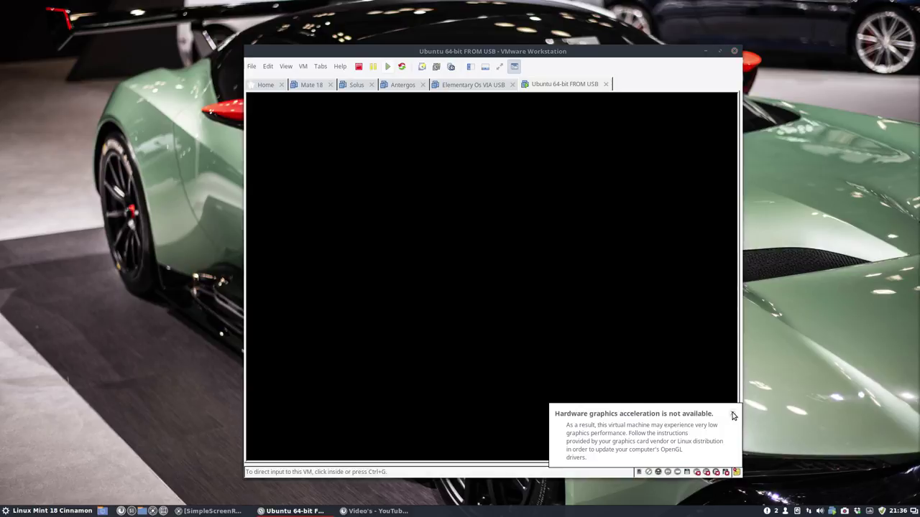
pyautogui.click(731, 413)
pyautogui.click(689, 407)
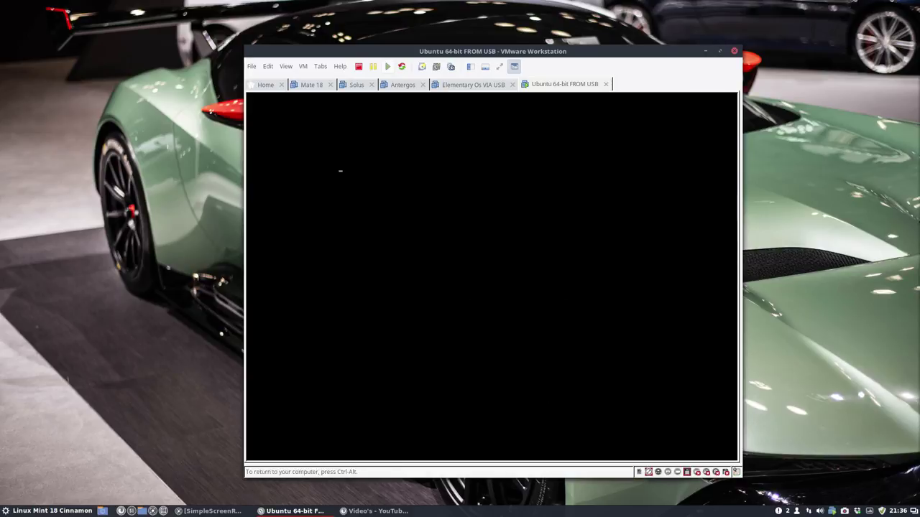
pyautogui.press('Down')
pyautogui.press('Down')
pyautogui.press('Down')
pyautogui.press('Down')
pyautogui.press('Down')
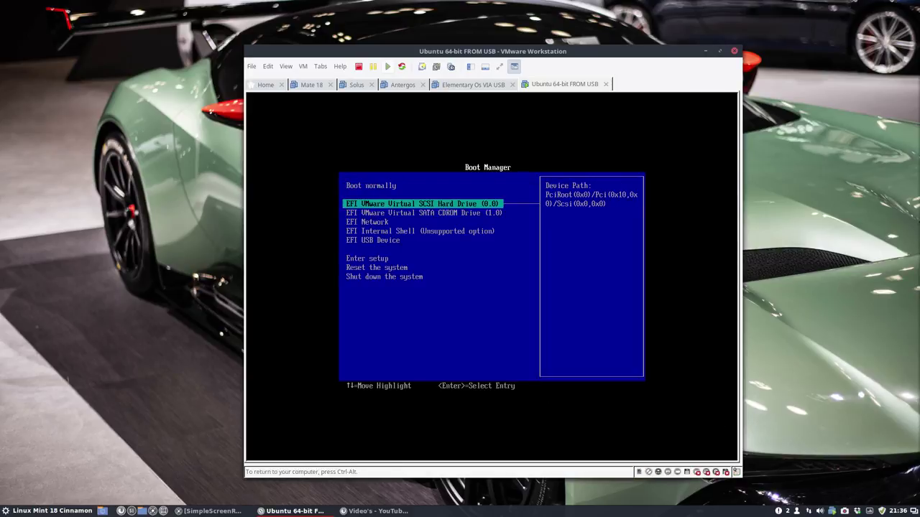
pyautogui.press('Return')
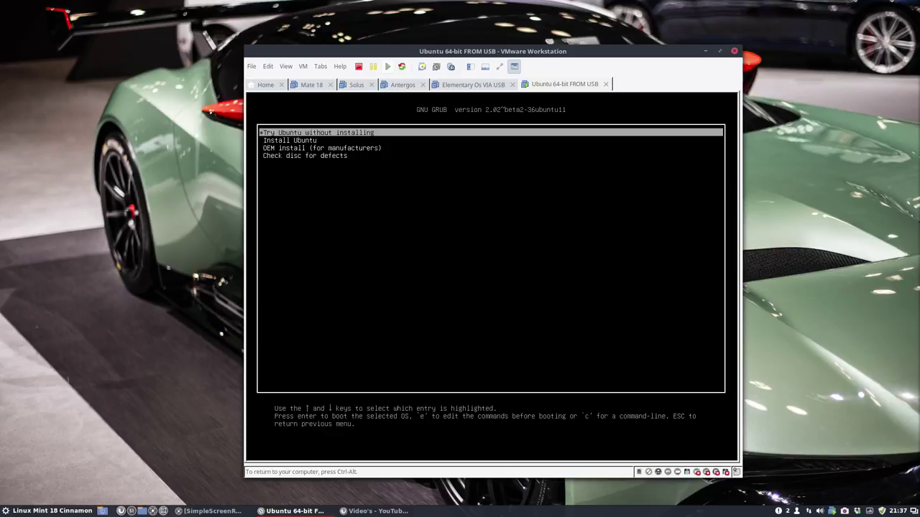
# Boot the Install Ubuntu entry, keep English and pass the updates and third-party options.
pyautogui.press('Down')
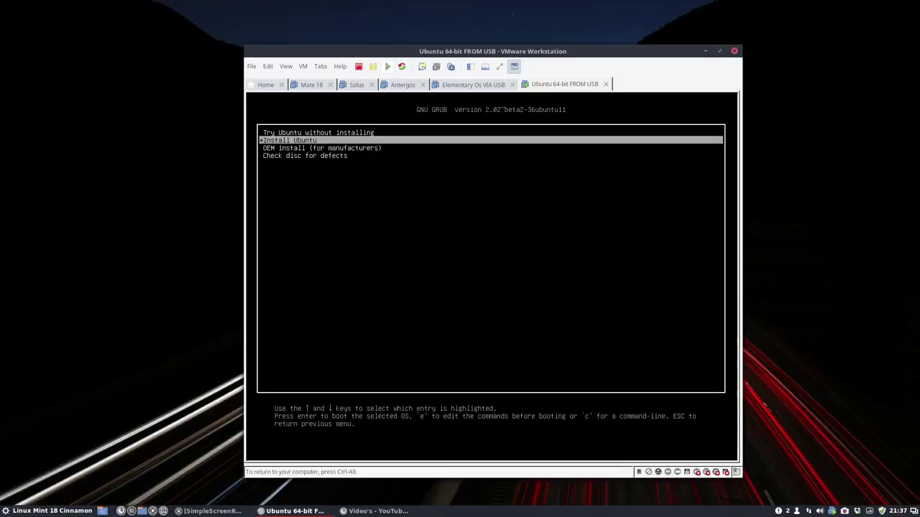
pyautogui.press('Return')
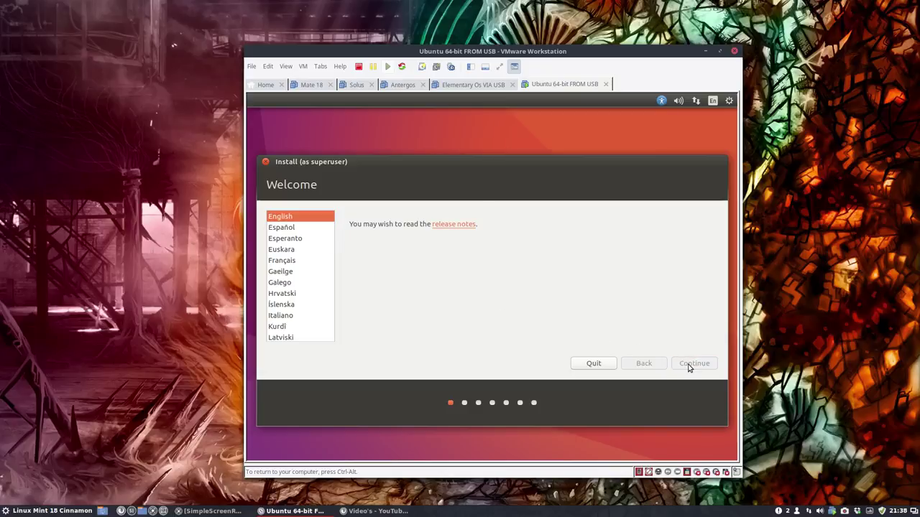
pyautogui.click(688, 363)
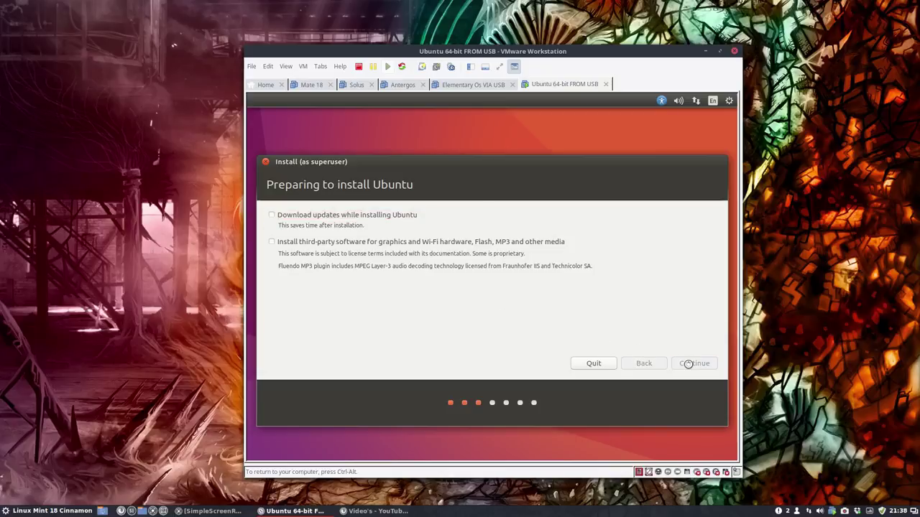
pyautogui.click(687, 364)
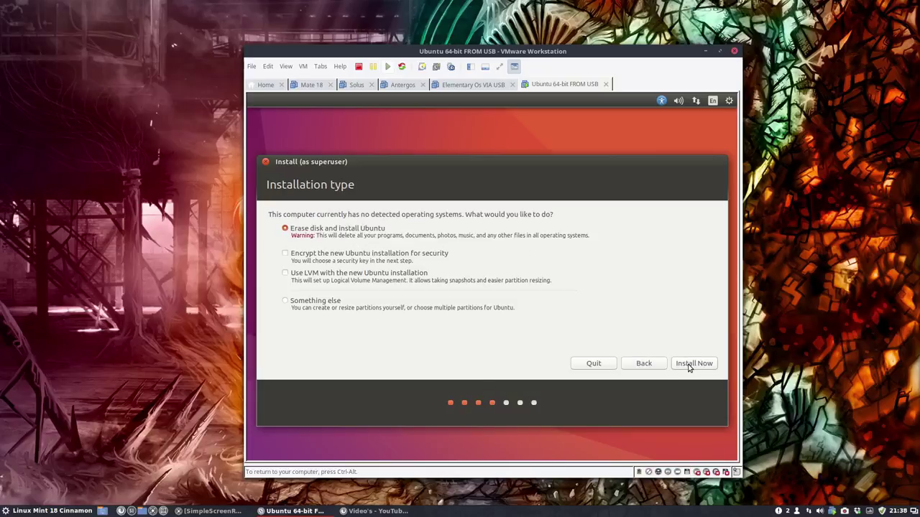
# Install with Erase disk, confirm the partition changes, and accept the location and Belgian layout.
pyautogui.click(688, 364)
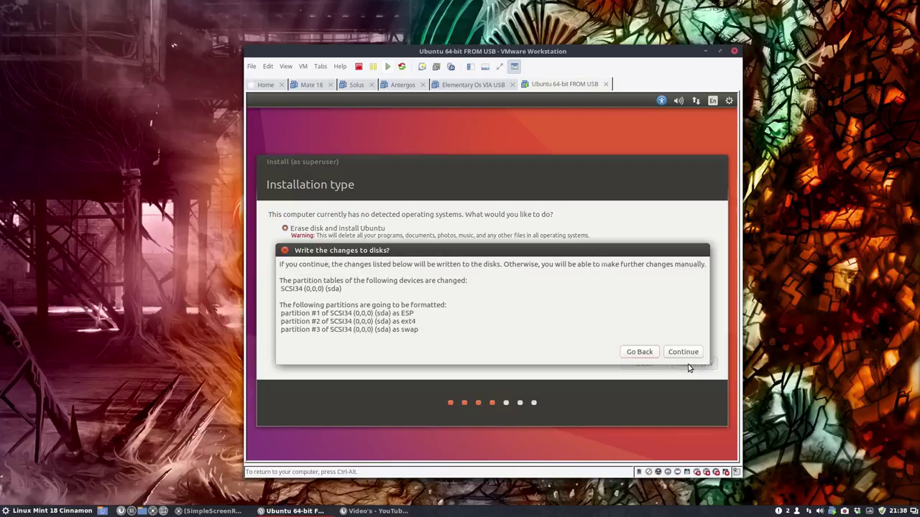
pyautogui.click(683, 352)
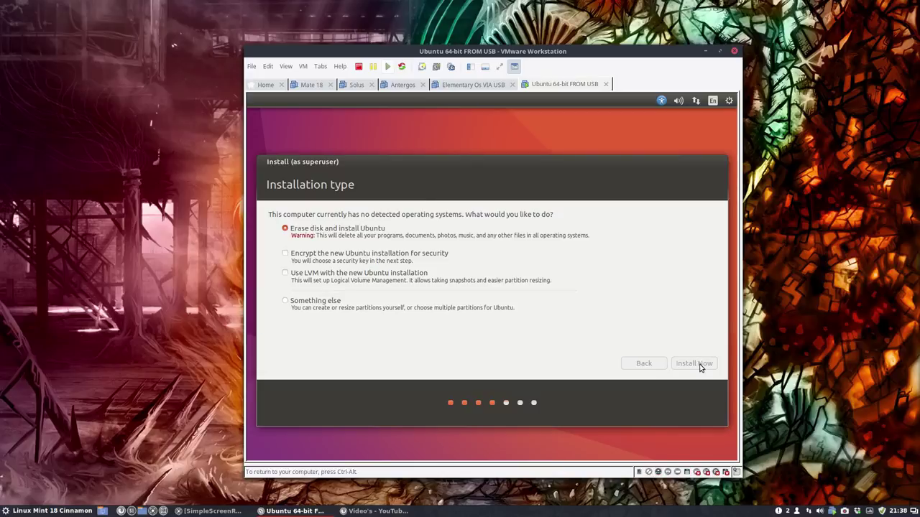
pyautogui.click(699, 365)
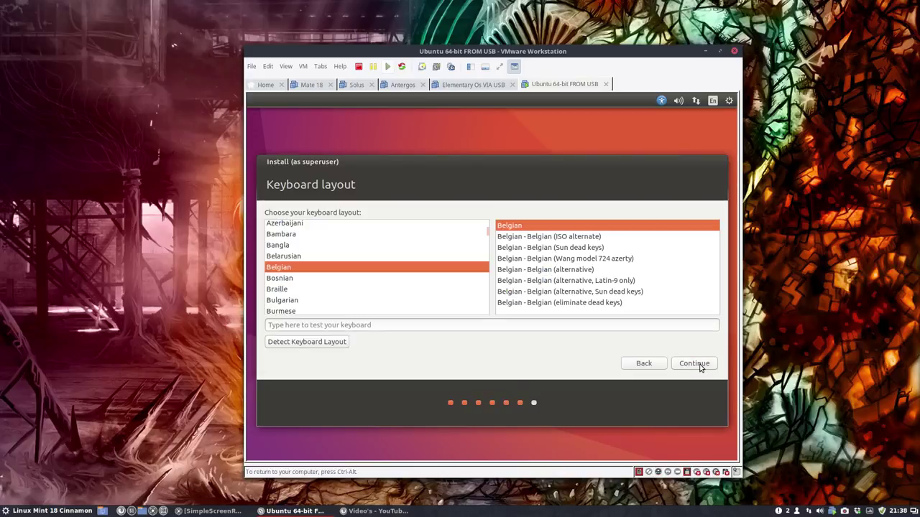
pyautogui.click(699, 364)
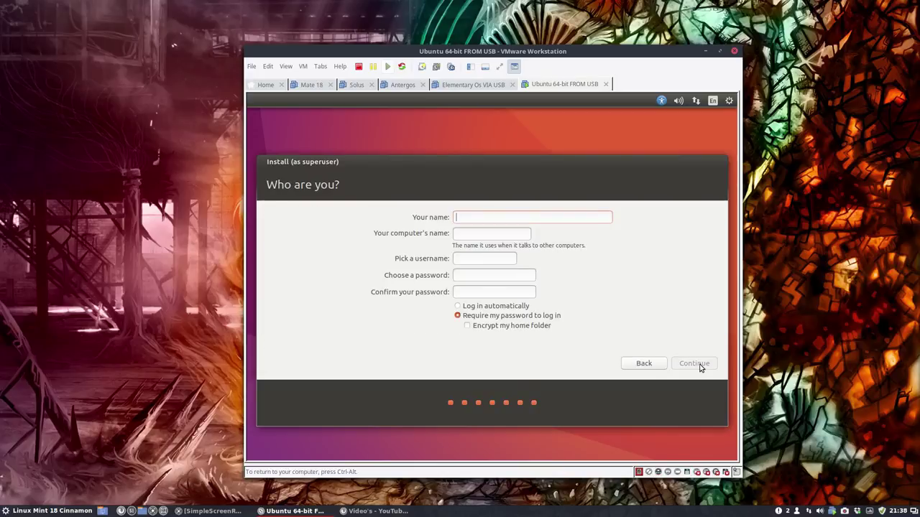
# Enter the user's name, computer name ending ubuntu-16-10, username and password with automatic login.
pyautogui.write('erik')
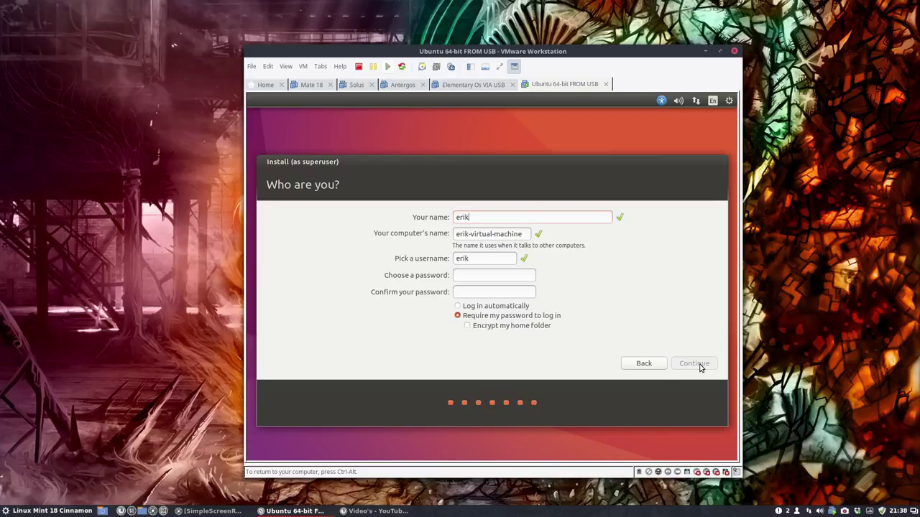
pyautogui.write('erik-')
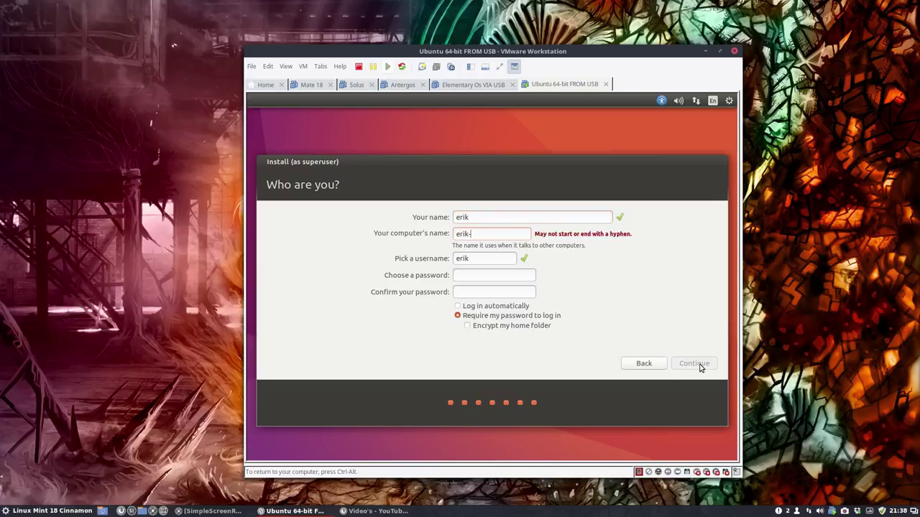
pyautogui.write('ubuntu')
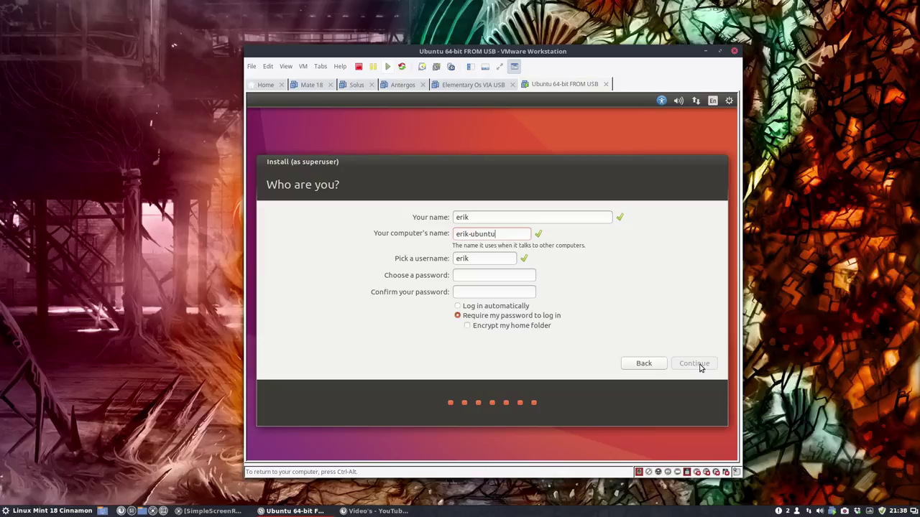
pyautogui.write('-')
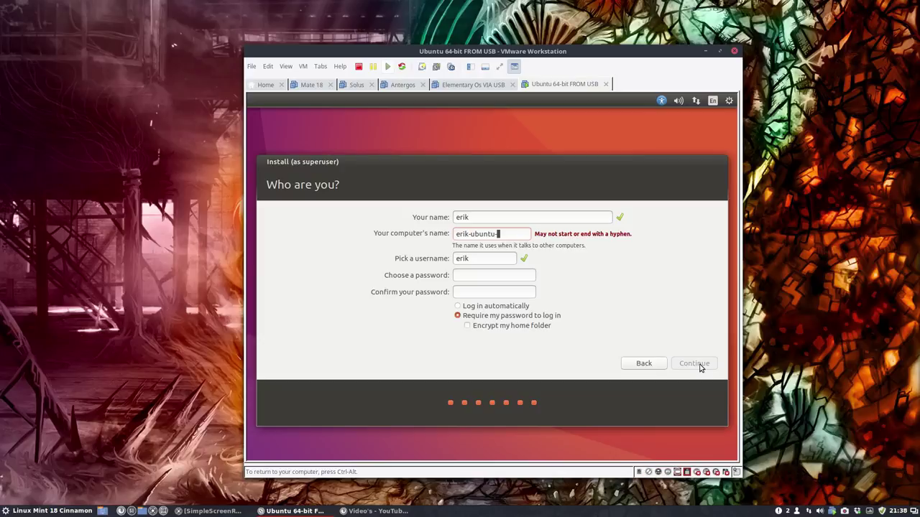
pyautogui.press('BackSpace')
pyautogui.write('-16-1')
pyautogui.press('Tab')
pyautogui.write('er')
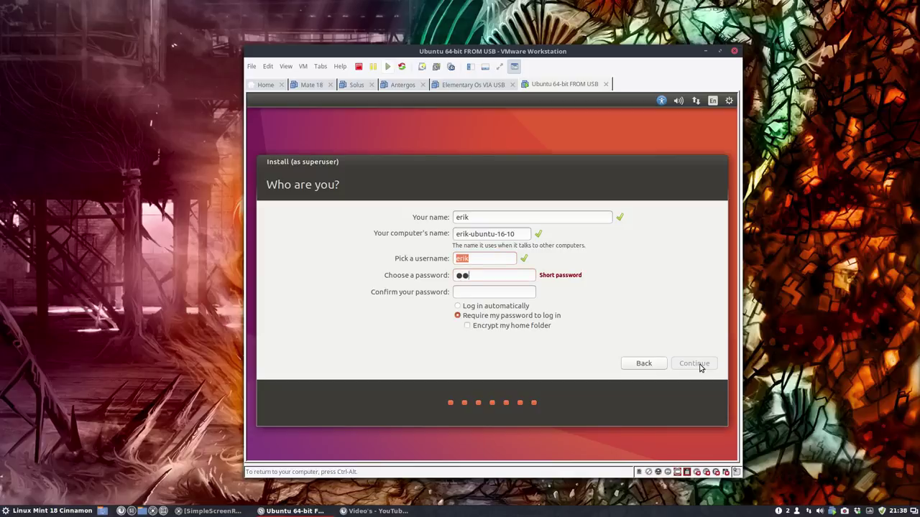
pyautogui.write('erik')
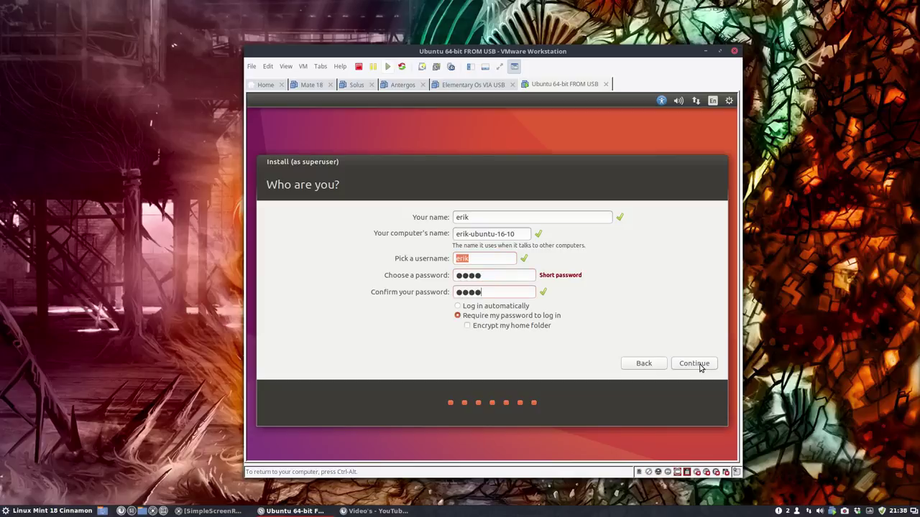
pyautogui.click(526, 308)
pyautogui.click(695, 363)
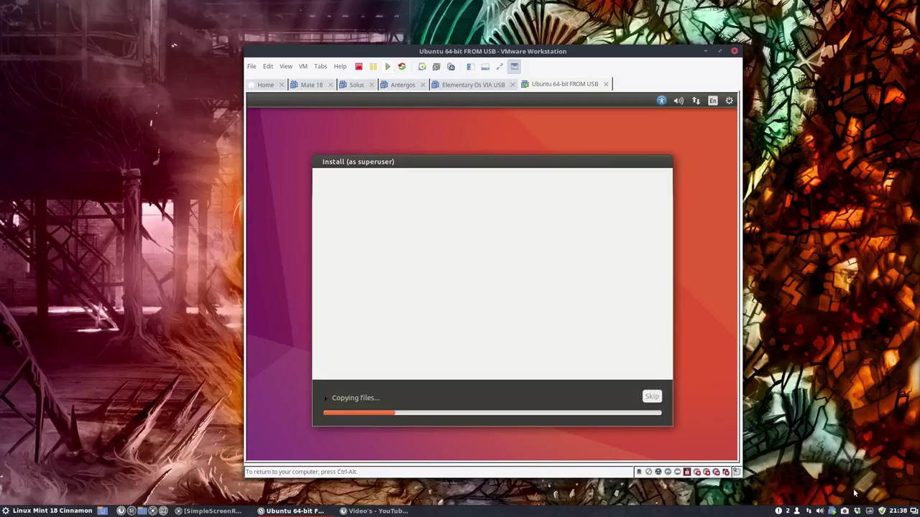
# Wait while Ubuntu copies files until the Installation Complete prompt appears.
pyautogui.click(845, 511)
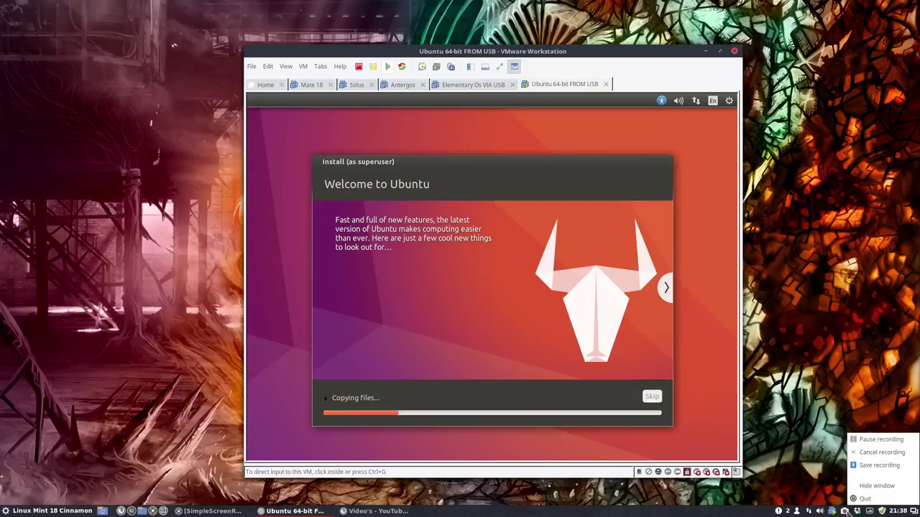
pyautogui.click(865, 441)
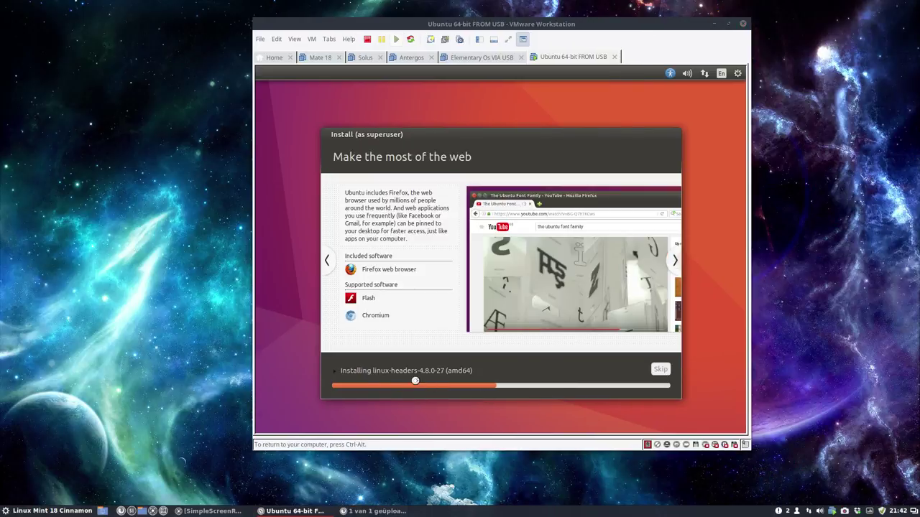
pyautogui.click(429, 373)
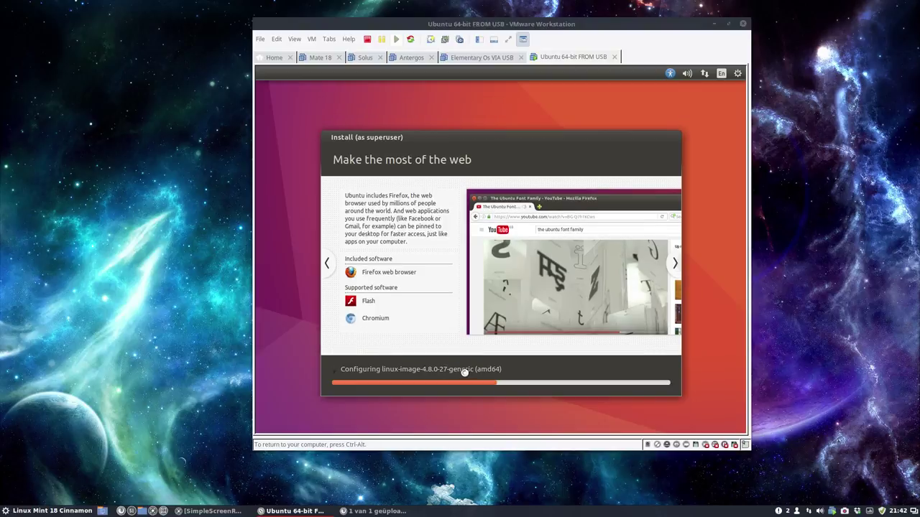
pyautogui.rightClick(870, 511)
pyautogui.click(885, 440)
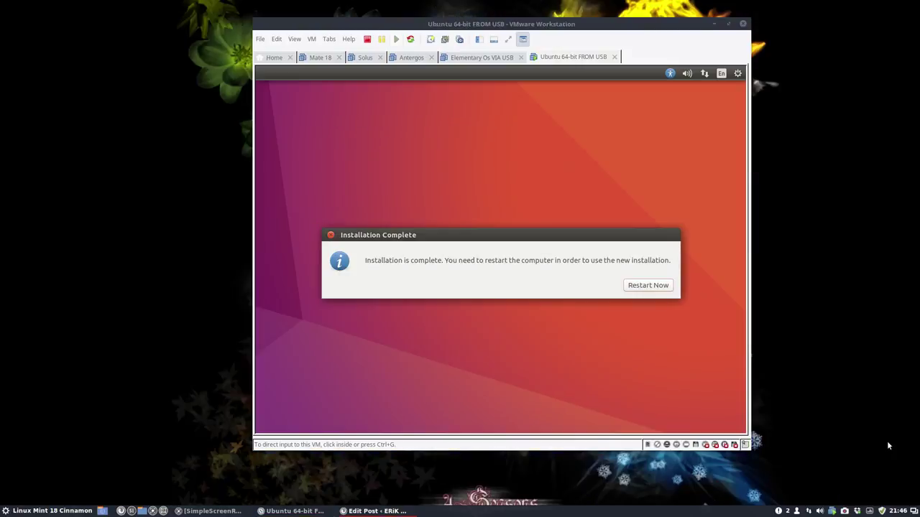
# Restart Now and confirm the remove-installation-medium prompt to boot into Unity.
pyautogui.click(652, 286)
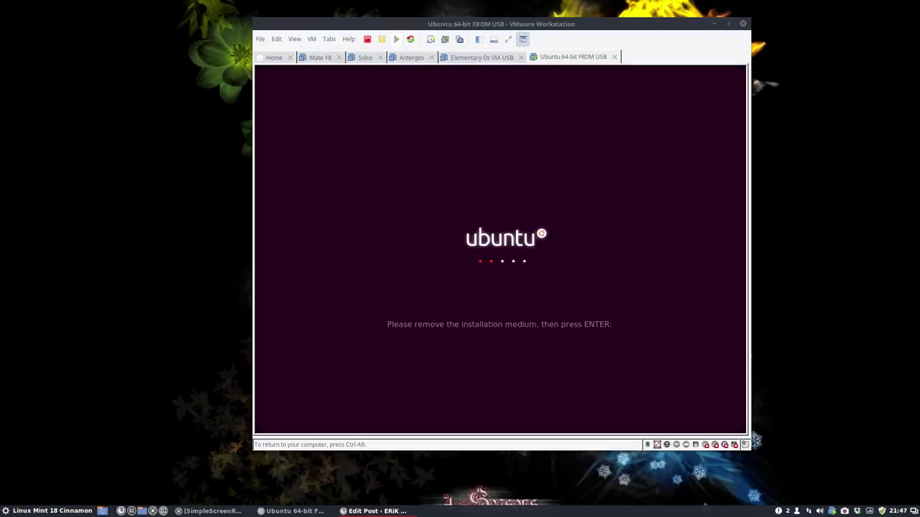
pyautogui.press('Return')
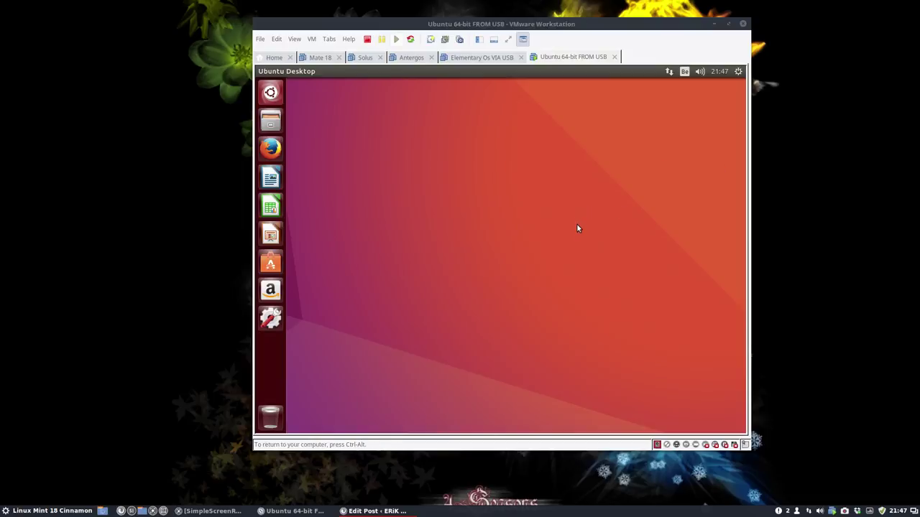
# Open and close the Files home folder, then launch Firefox.
pyautogui.click(268, 100)
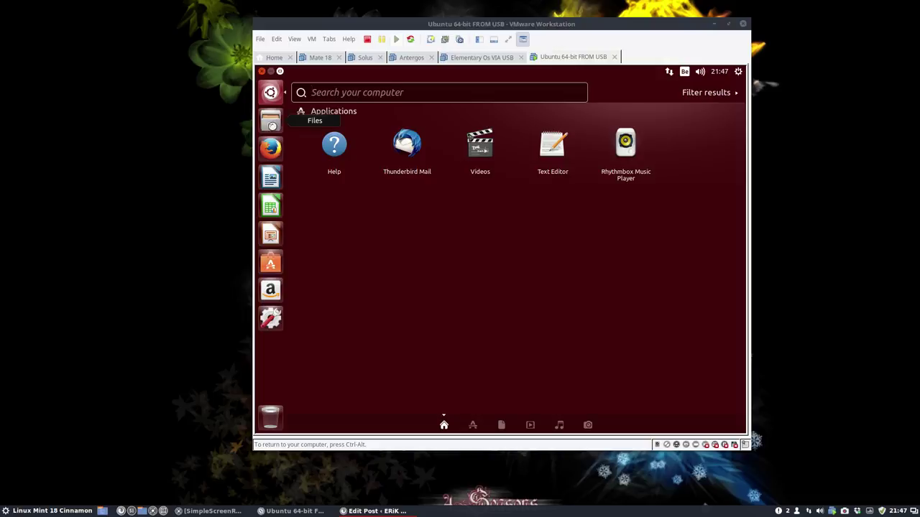
pyautogui.click(271, 123)
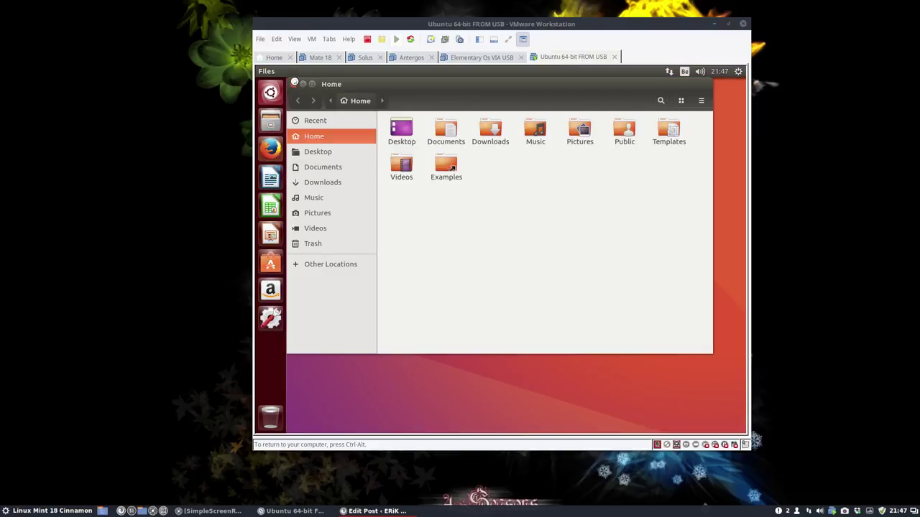
pyautogui.click(294, 82)
pyautogui.click(271, 148)
# Check About This Computer: Ubuntu 16.10, 3,7 GiB memory, 64-bit, 16,9 GB disk.
pyautogui.click(739, 72)
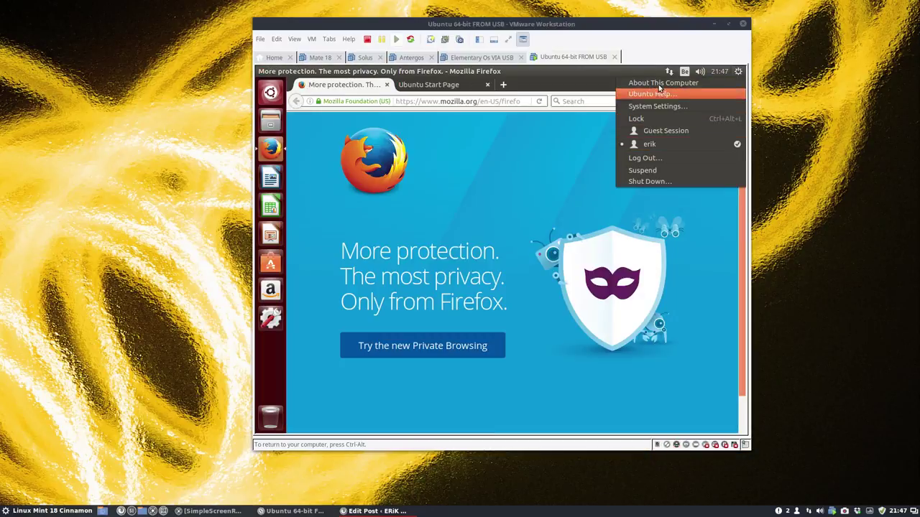
pyautogui.click(661, 83)
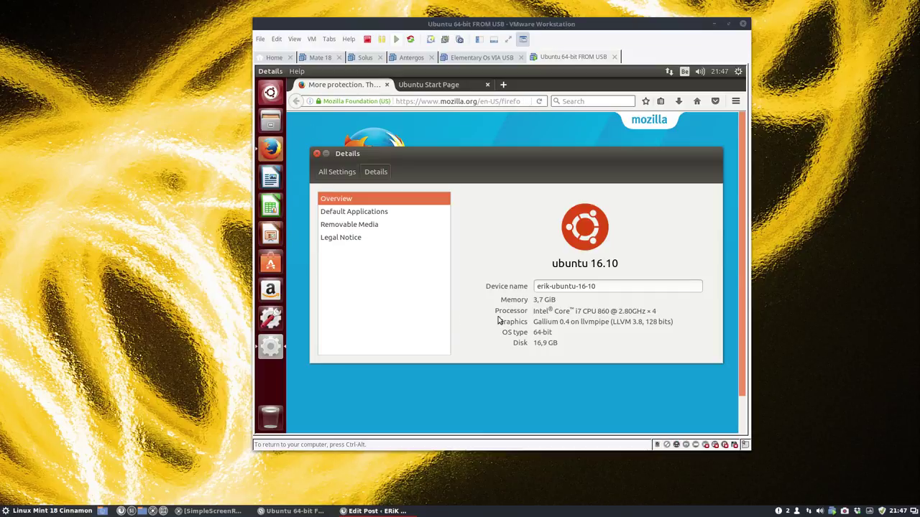
pyautogui.moveTo(534, 299); pyautogui.dragTo(557, 299)
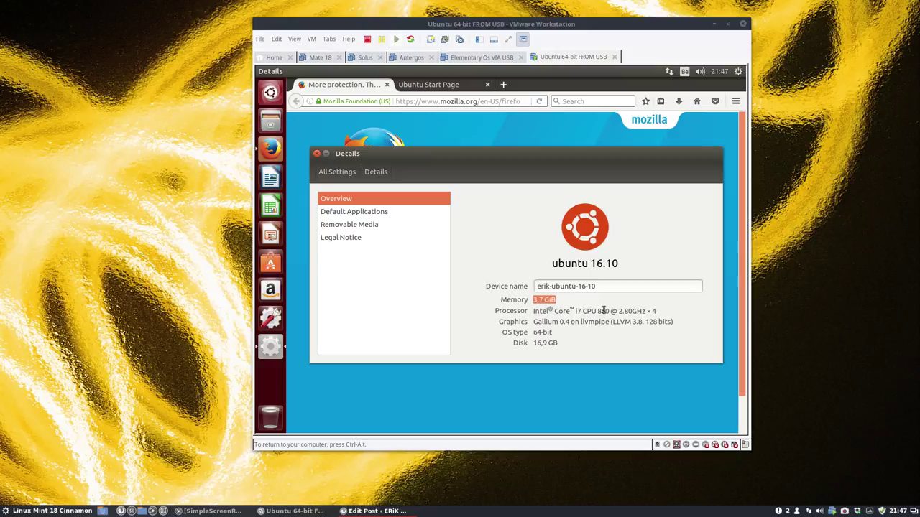
pyautogui.click(406, 116)
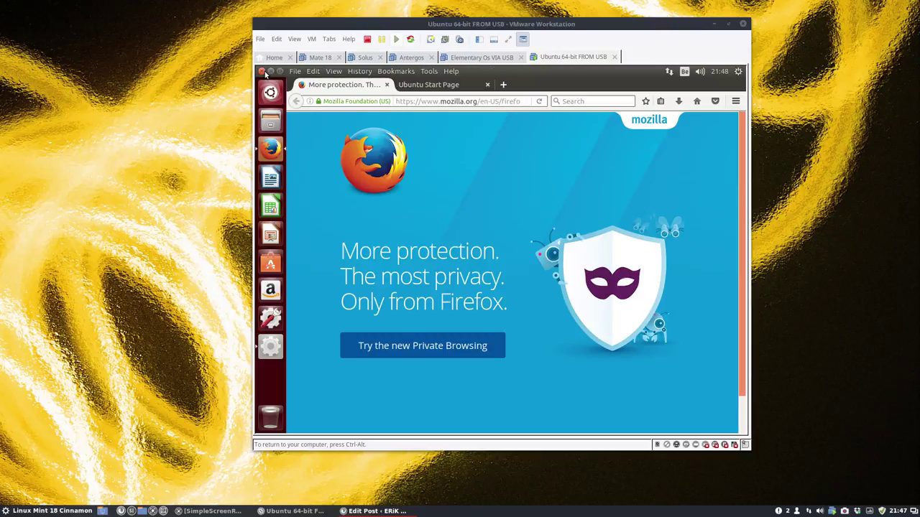
# Close Firefox and both its tabs, turning off the multi-tab warning, then close the Details window.
pyautogui.click(263, 72)
pyautogui.click(482, 274)
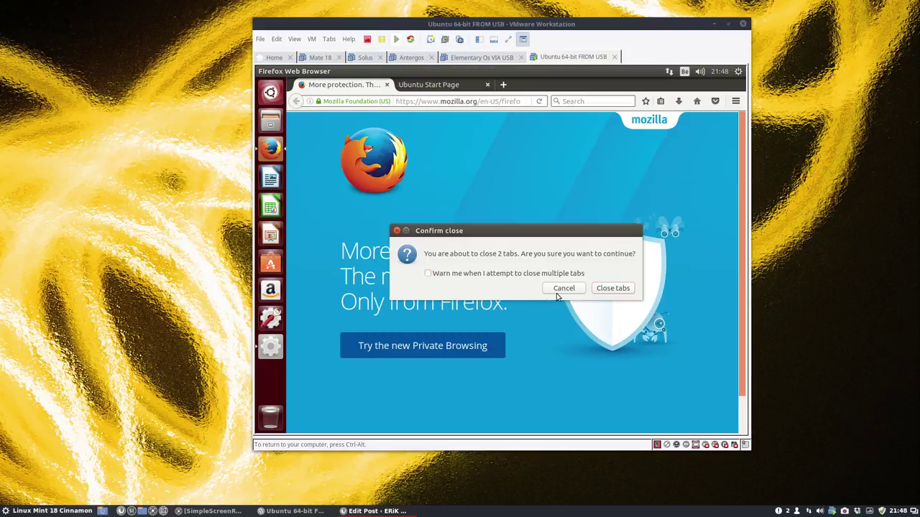
pyautogui.click(611, 288)
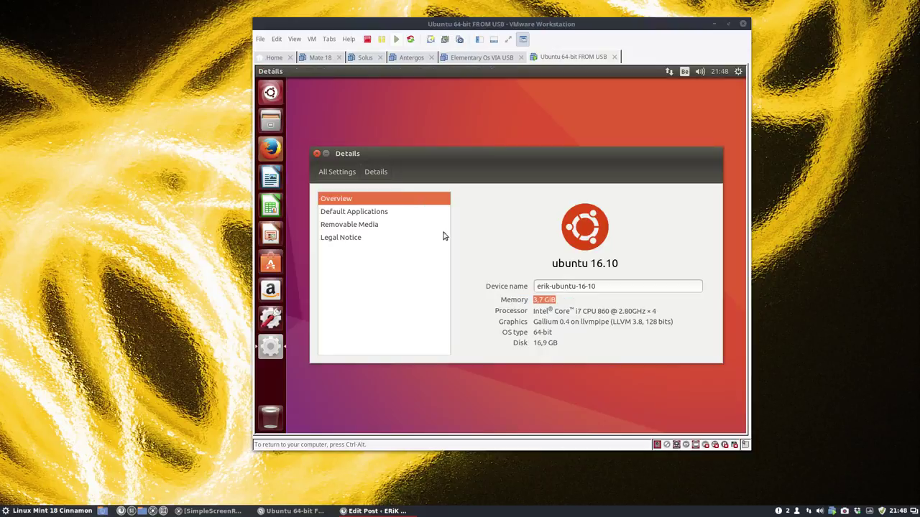
pyautogui.click(317, 153)
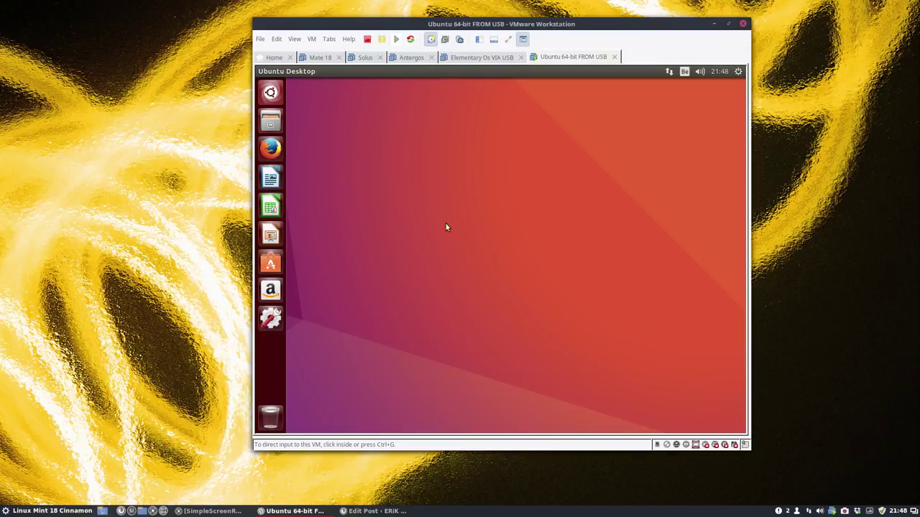
# Take Snapshot 1 of the Ubuntu virtual machine with Ctrl+M and confirm saving it.
pyautogui.hotkey('ctrl', 'm')
pyautogui.click(590, 313)
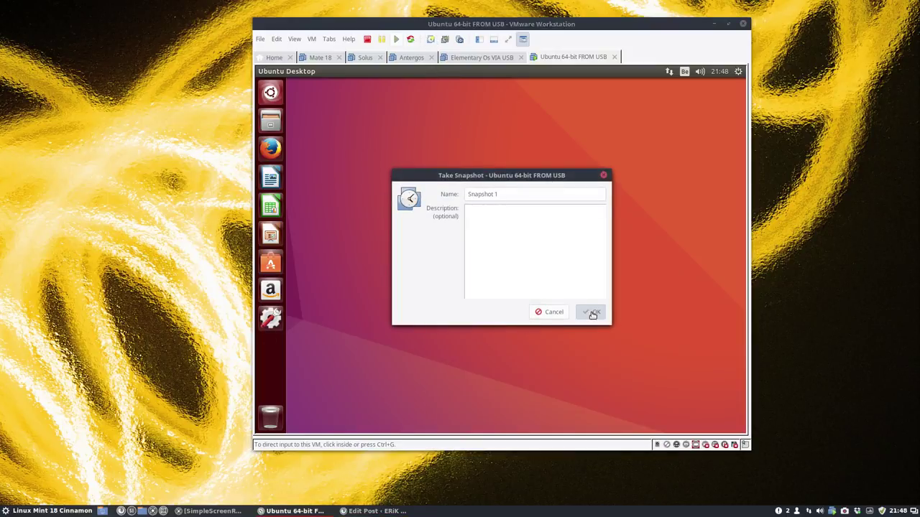
pyautogui.click(844, 511)
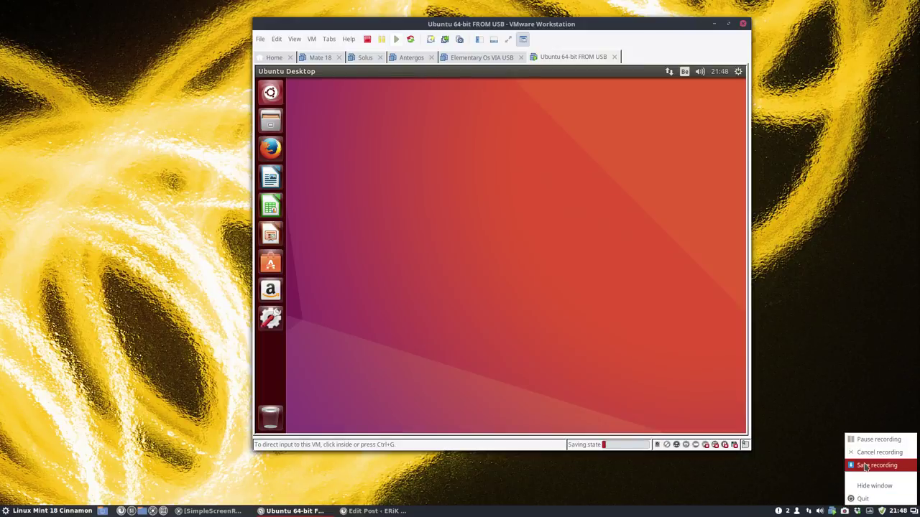